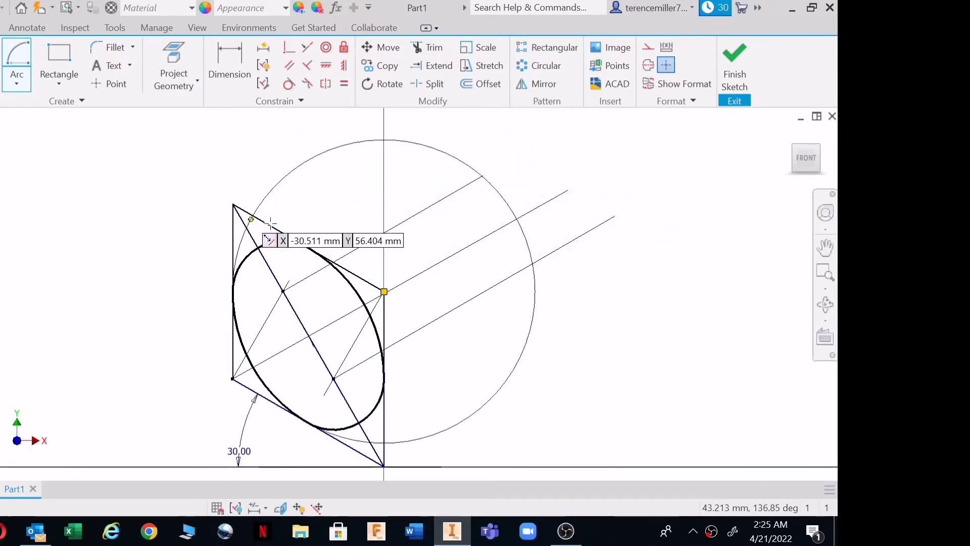
- Cancel the unfinished arc and place a sketch point on the ellipse edge
key("Escape")
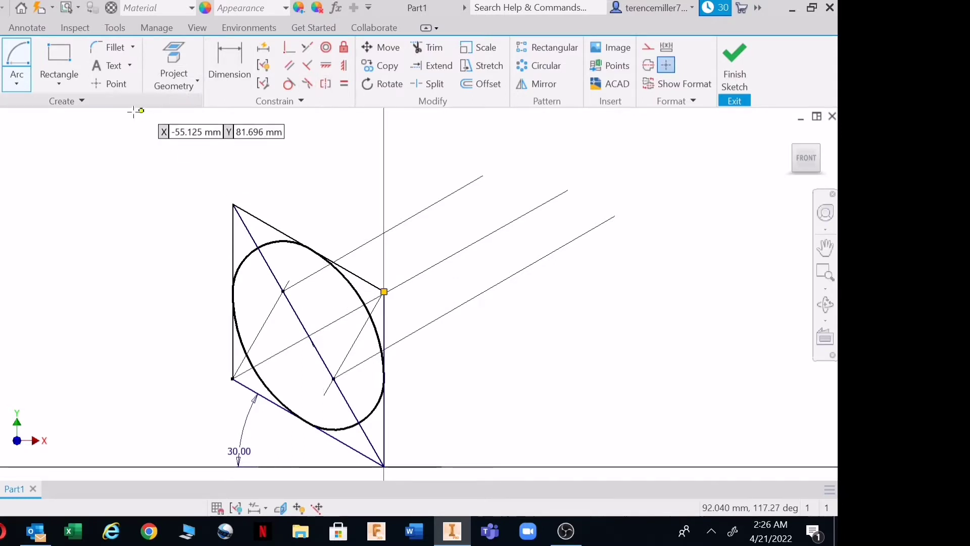
left_click(114, 82)
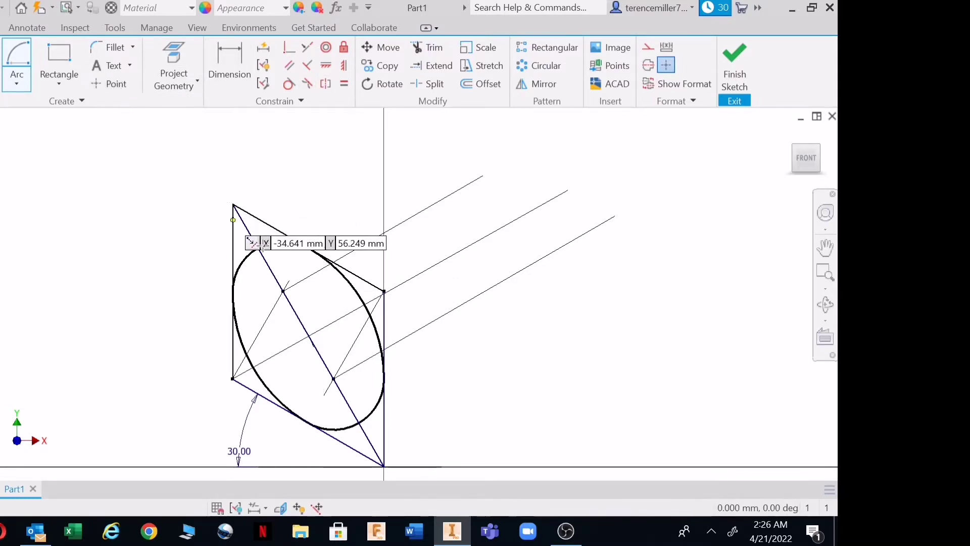
left_click(319, 269)
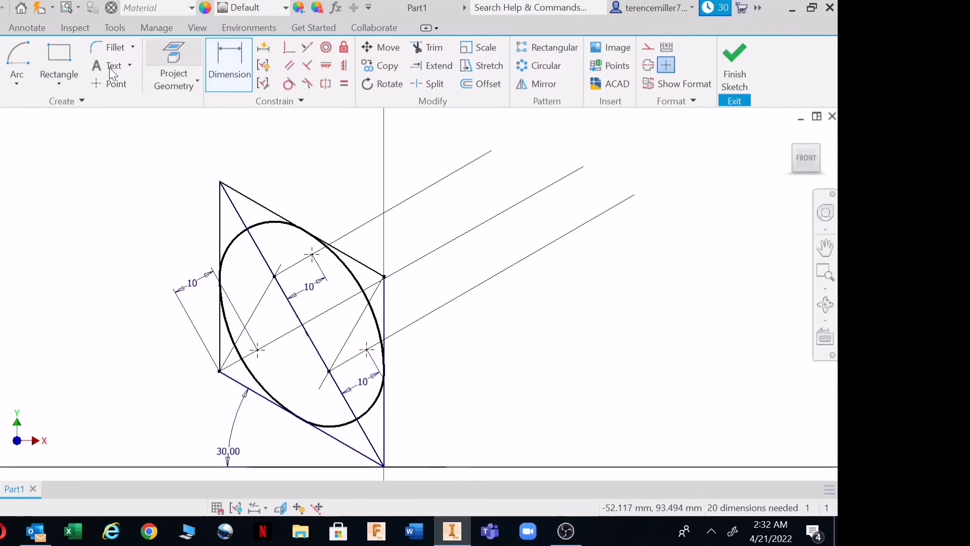
- Draw a line from the upper ellipse point to the bottom horizontal line, discarding the angle dimension
key("l")
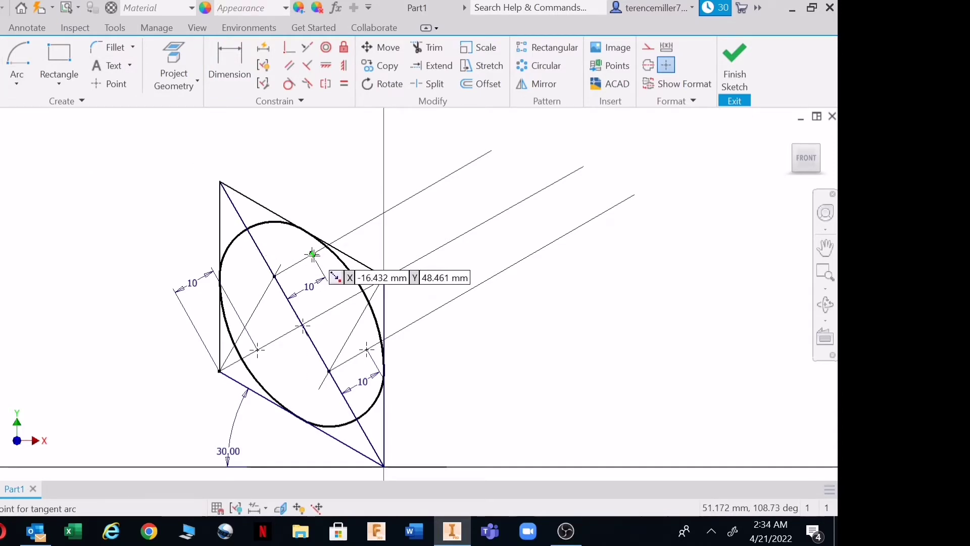
left_click(312, 254)
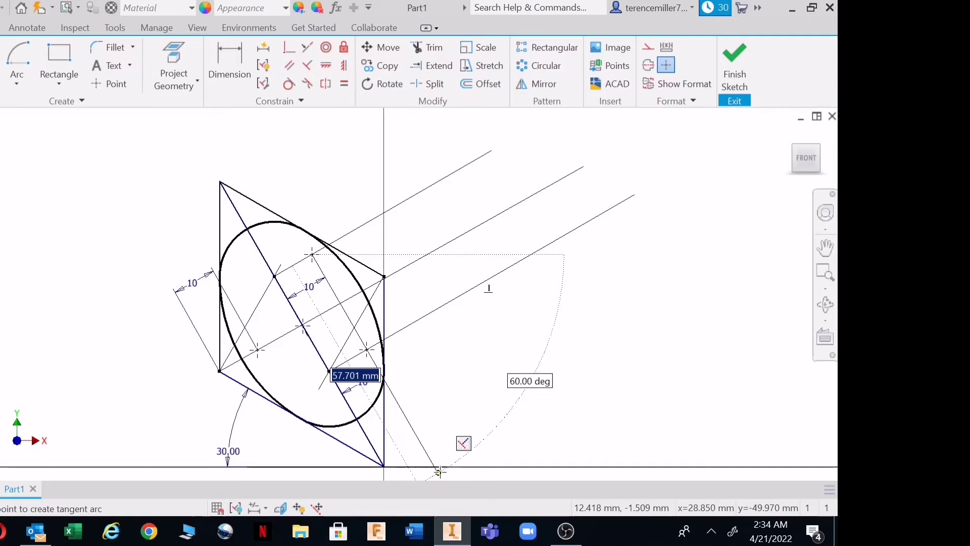
left_click(440, 471)
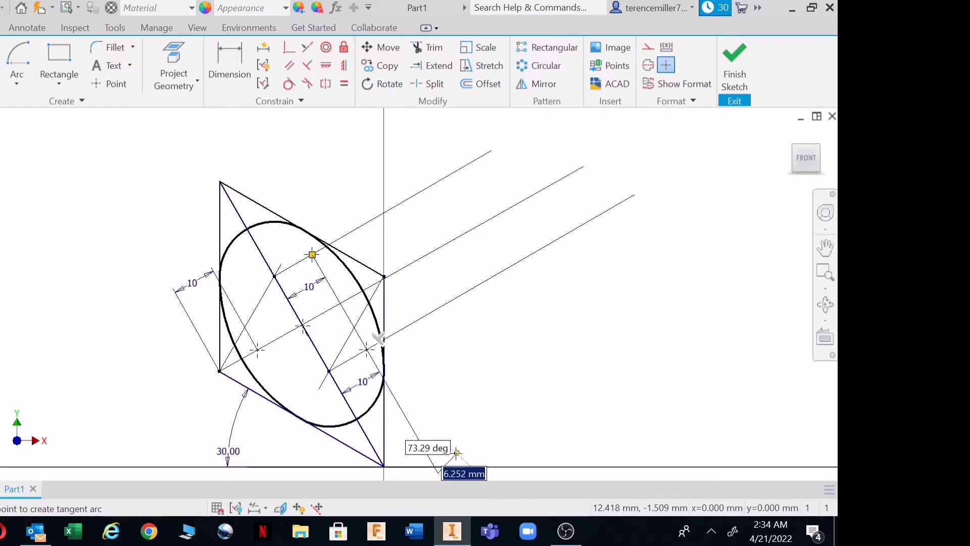
key("Escape")
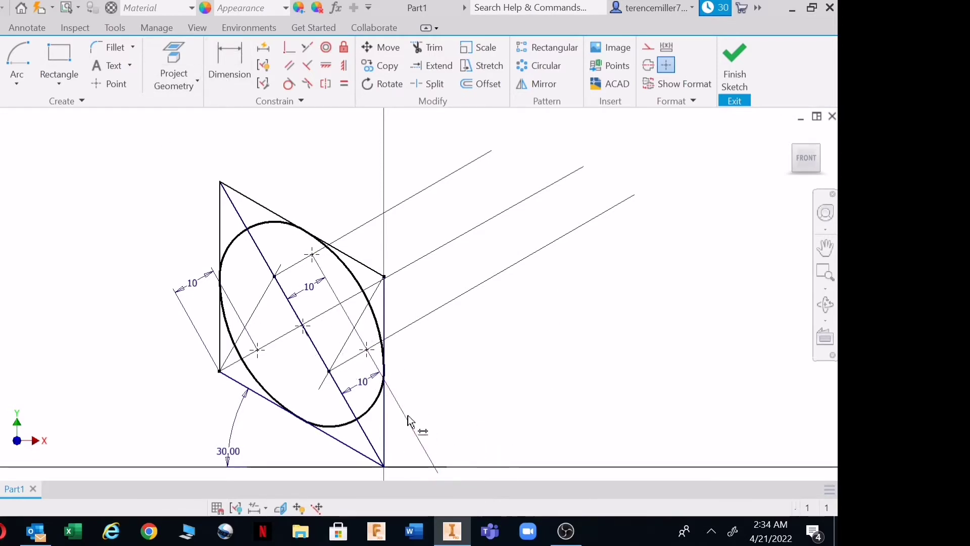
left_click(322, 467)
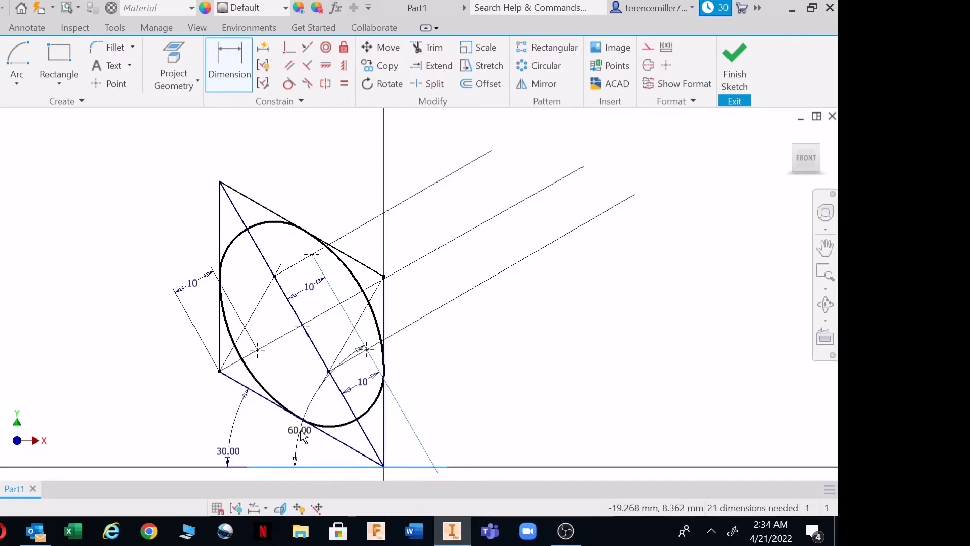
key("Escape")
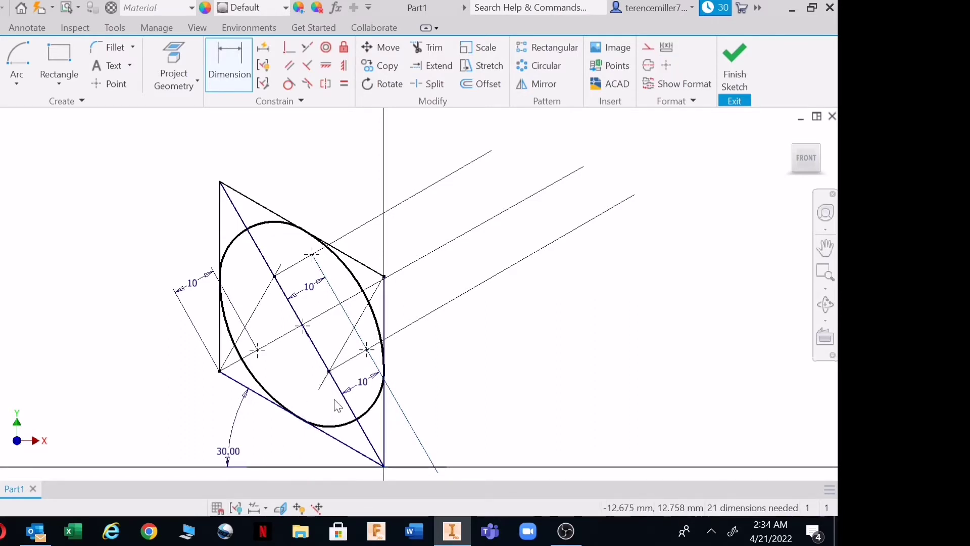
- Place a point on the upper receding line and draw a line from it to the bottom line
key("Escape")
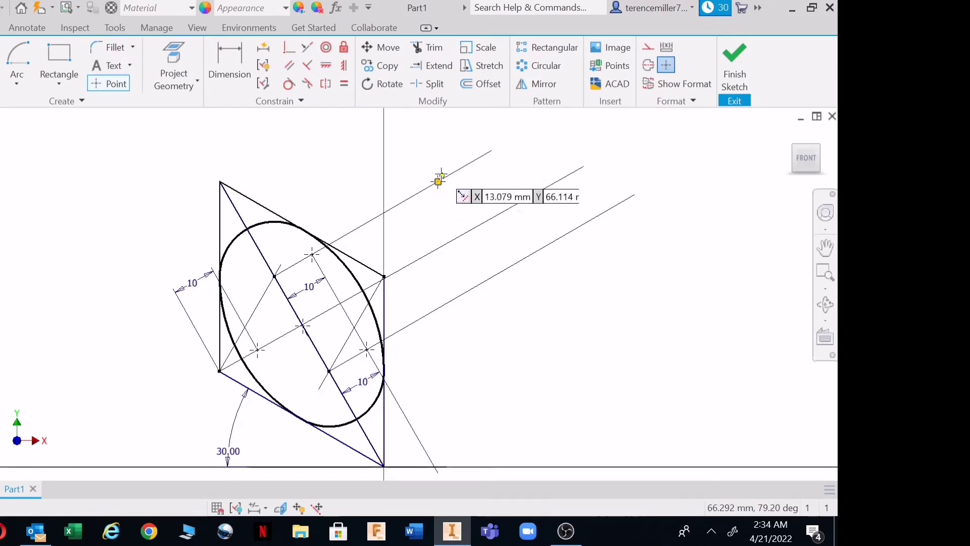
left_click(439, 180)
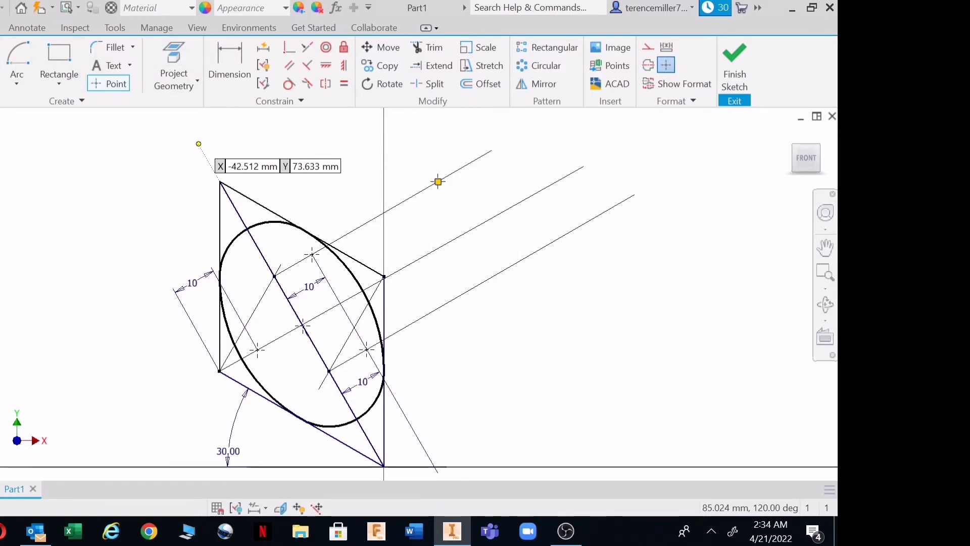
key("l")
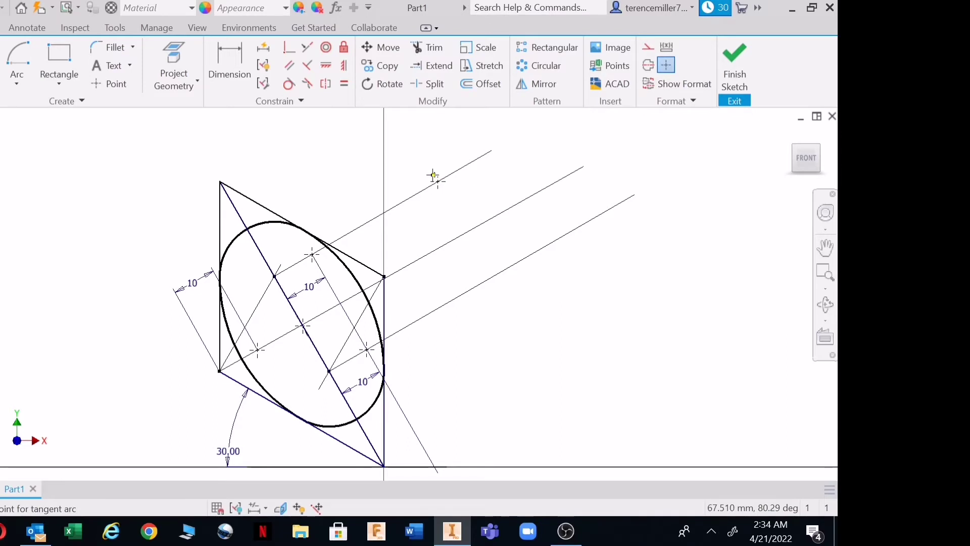
left_click(435, 177)
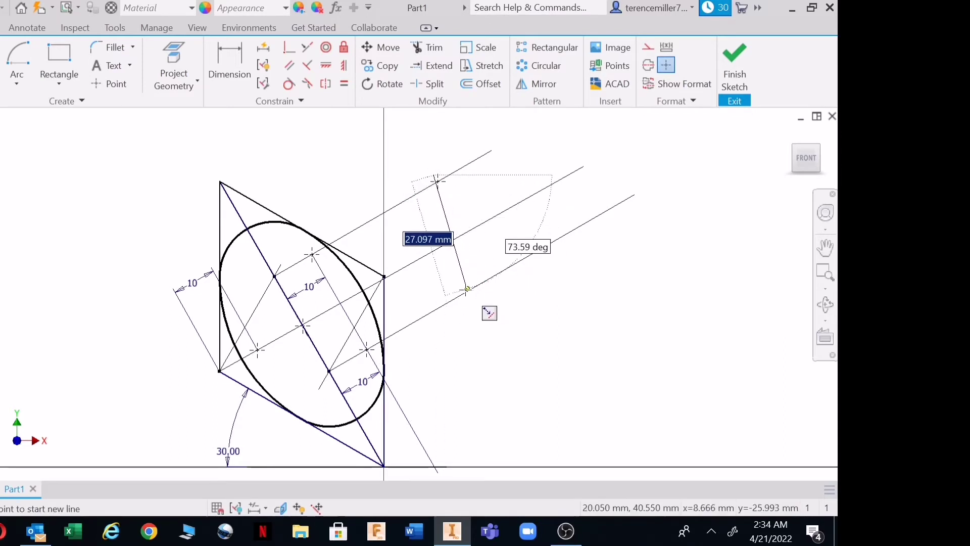
key("Escape")
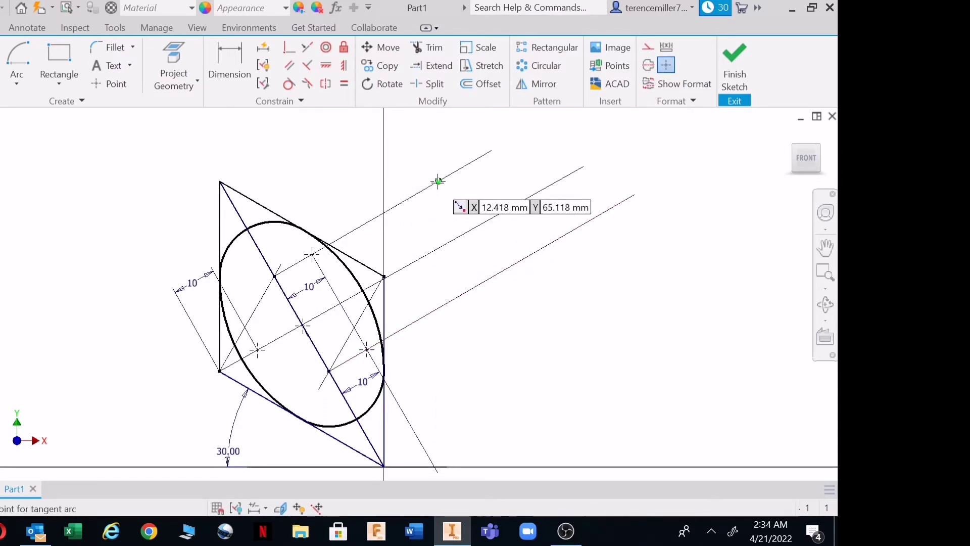
left_click(437, 180)
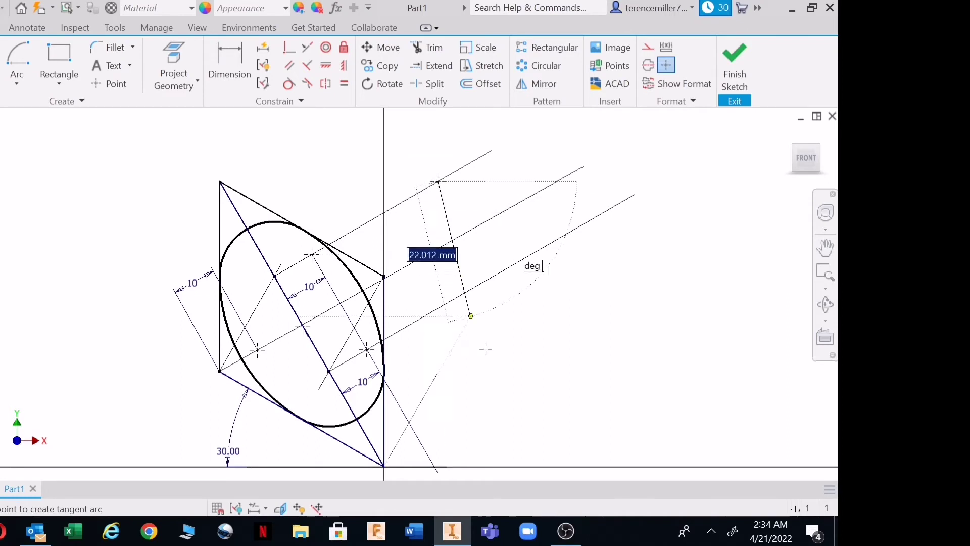
left_click(609, 478)
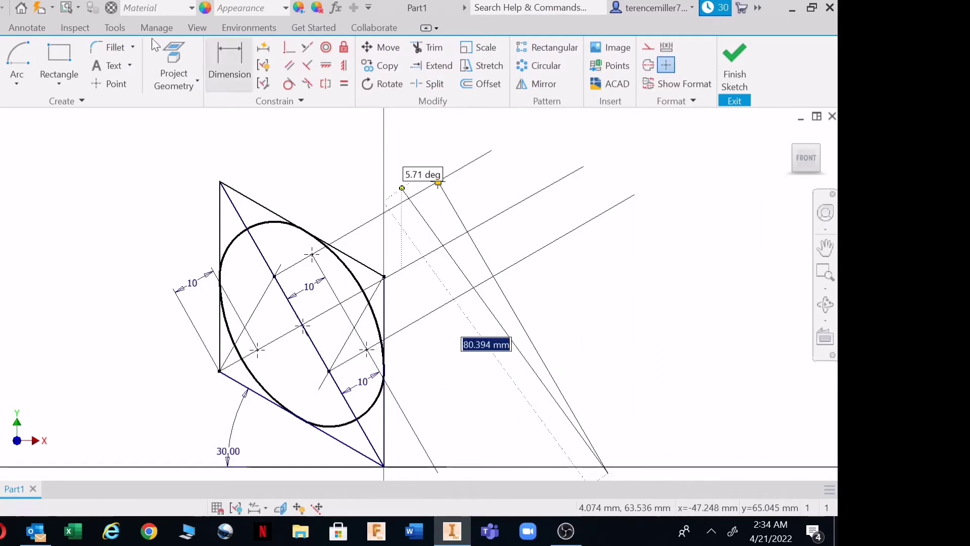
key("Escape")
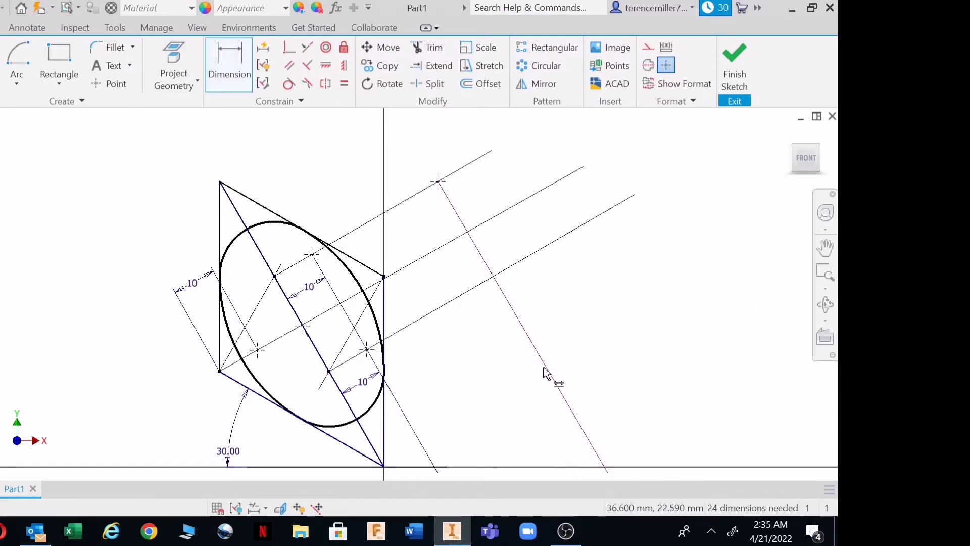
- Dimension the angle between the new line and the long diagonal as 60°
left_click(546, 373)
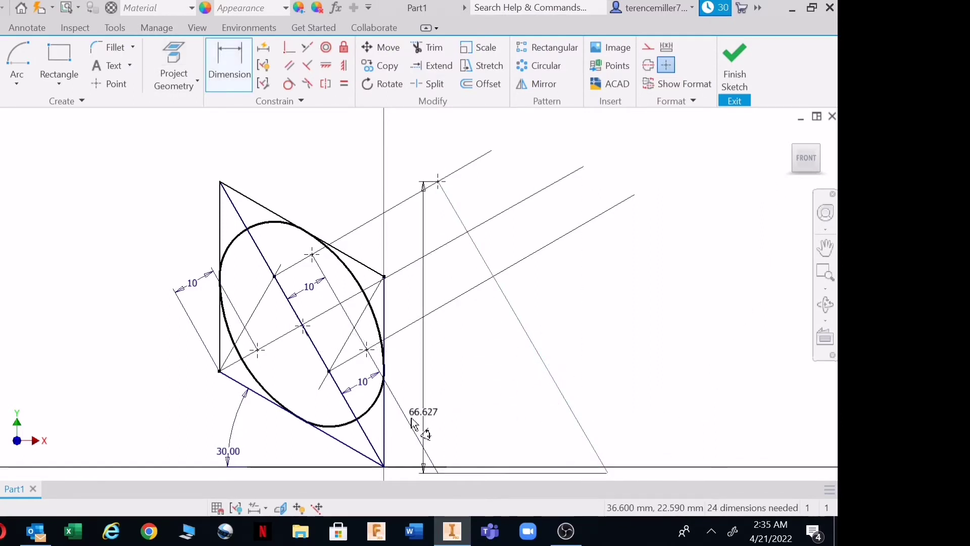
left_click(387, 453)
left_click(450, 399)
type("6")
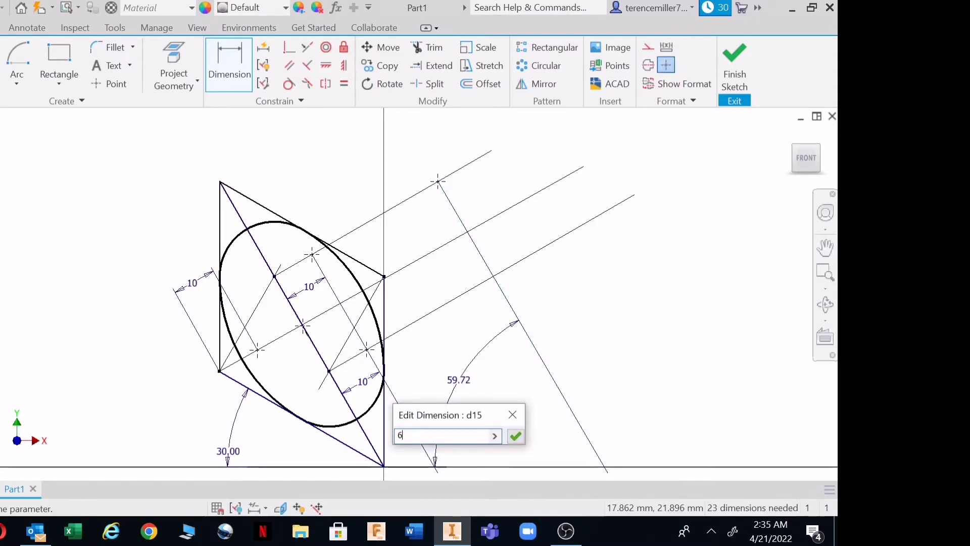
type("0")
key("Return")
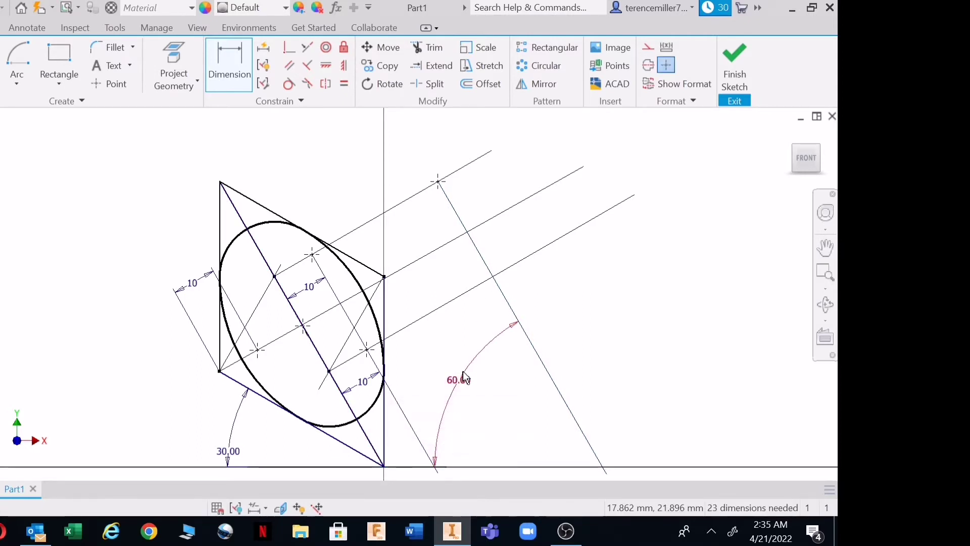
key("Escape")
- Delete the 60° angle and dimension the slanted line 50 from the first ellipse
left_click(372, 324)
key("Escape")
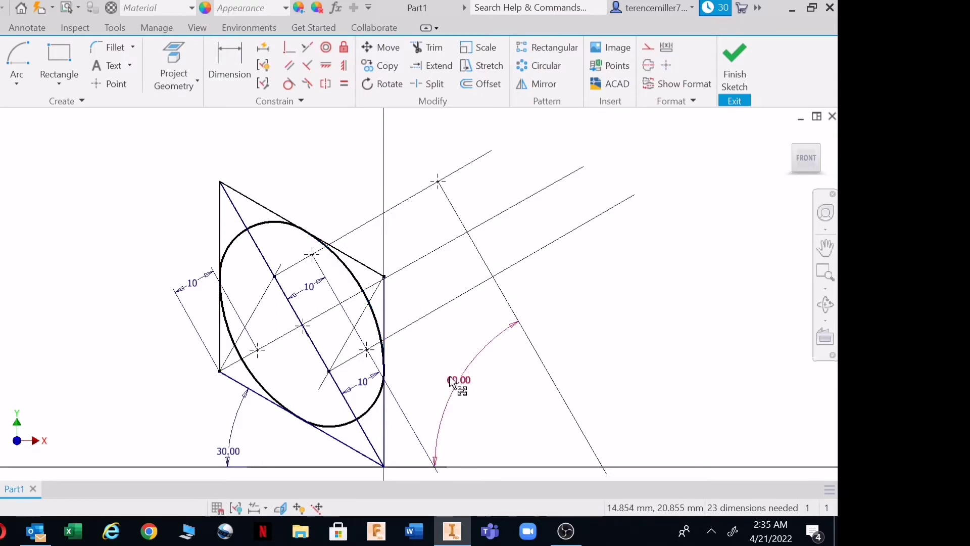
left_click(452, 382)
key("Delete")
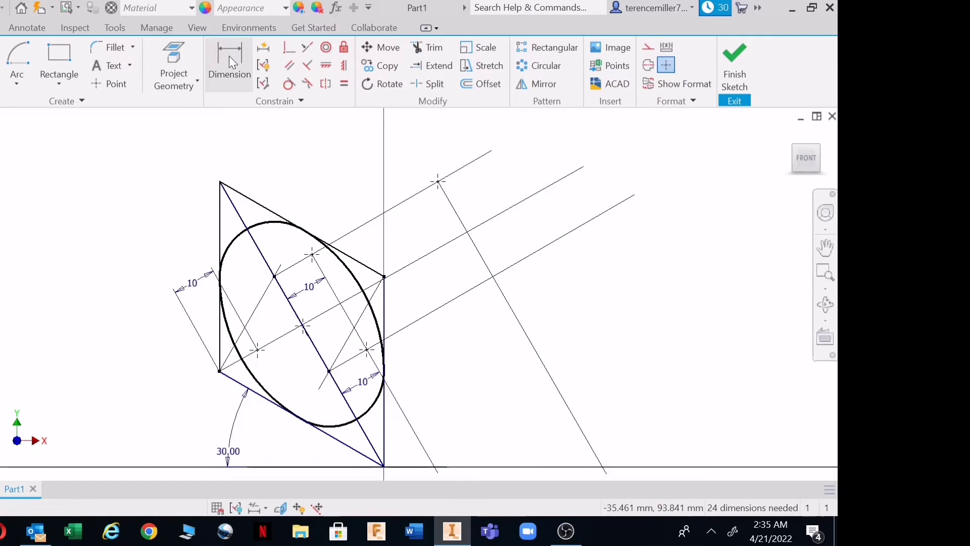
key("d")
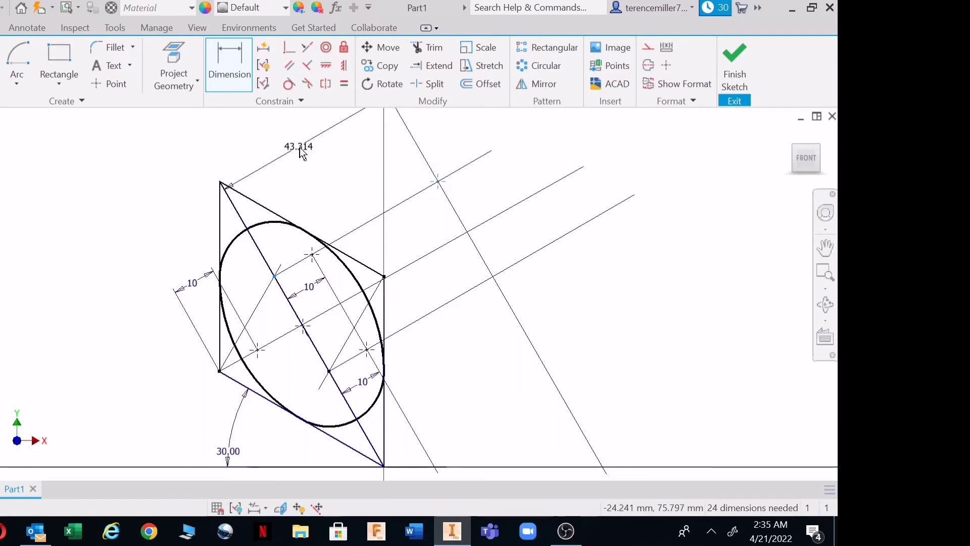
left_click(320, 176)
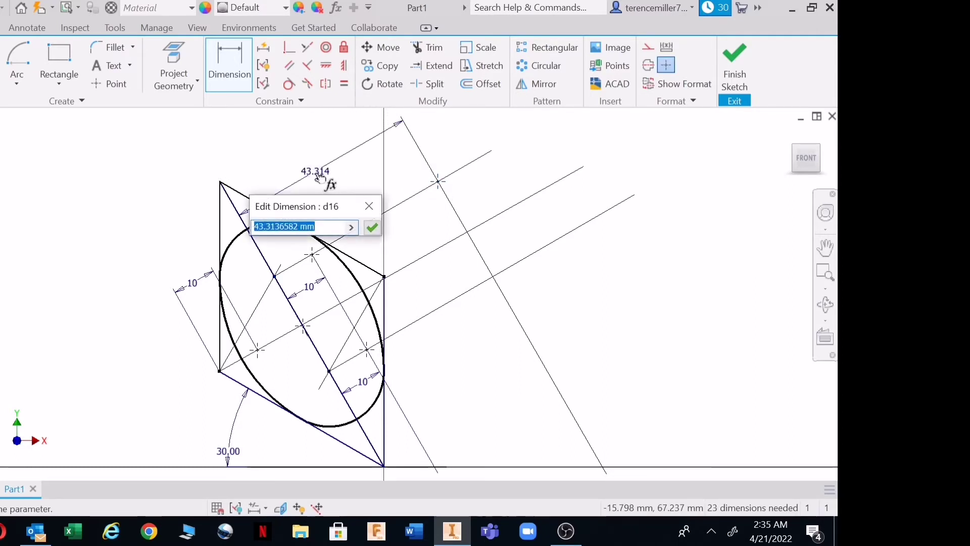
key("Return")
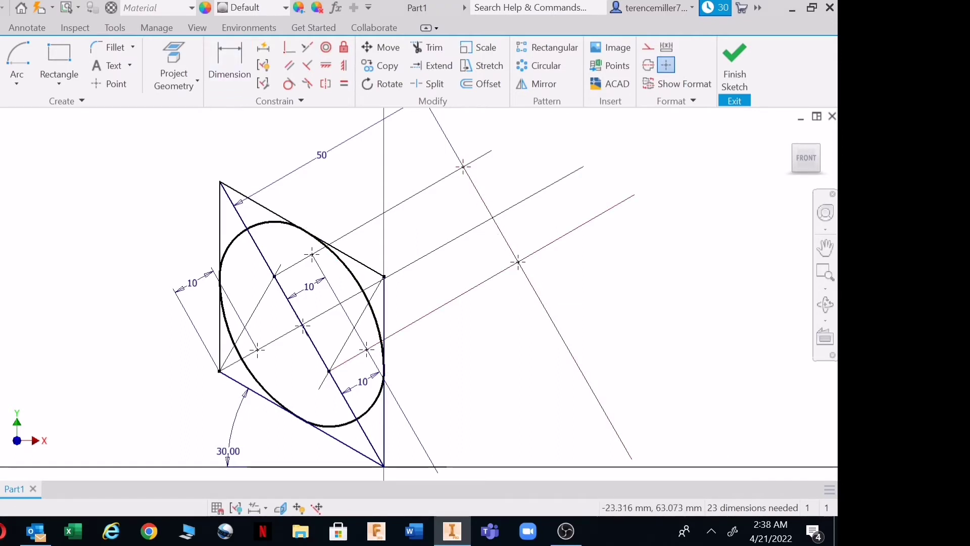
- Draw a 50-long receding line from the upper-left ellipse point and another from the lower ellipse point
key("a")
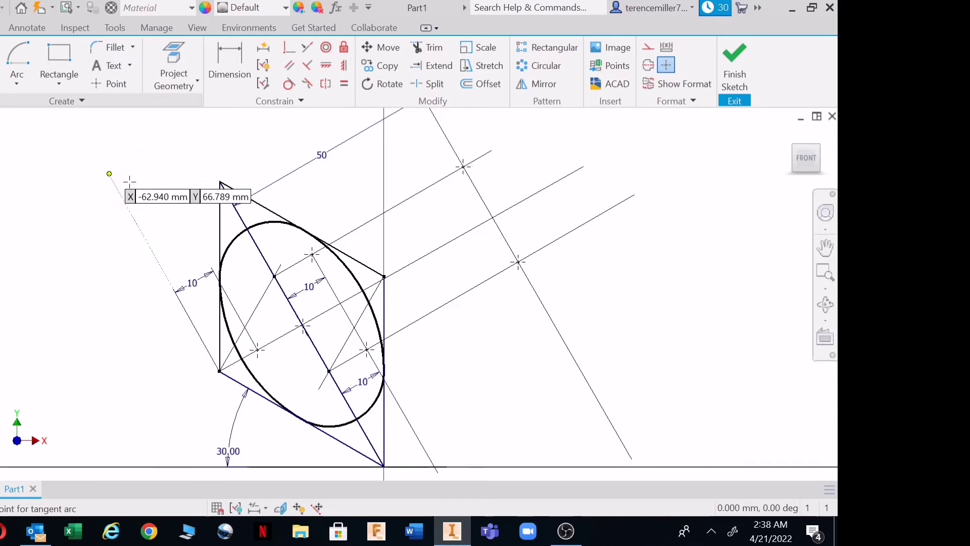
left_click(247, 228)
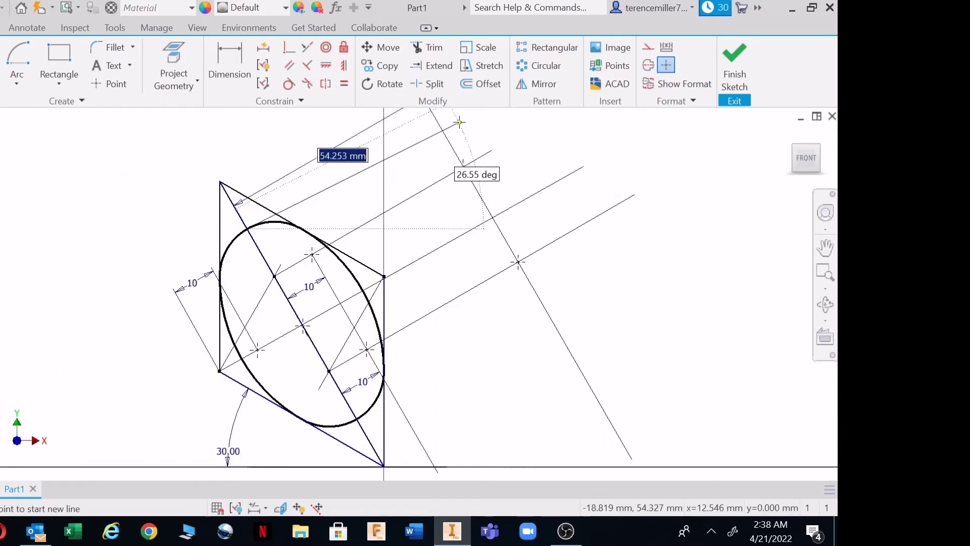
type("50")
key("Return")
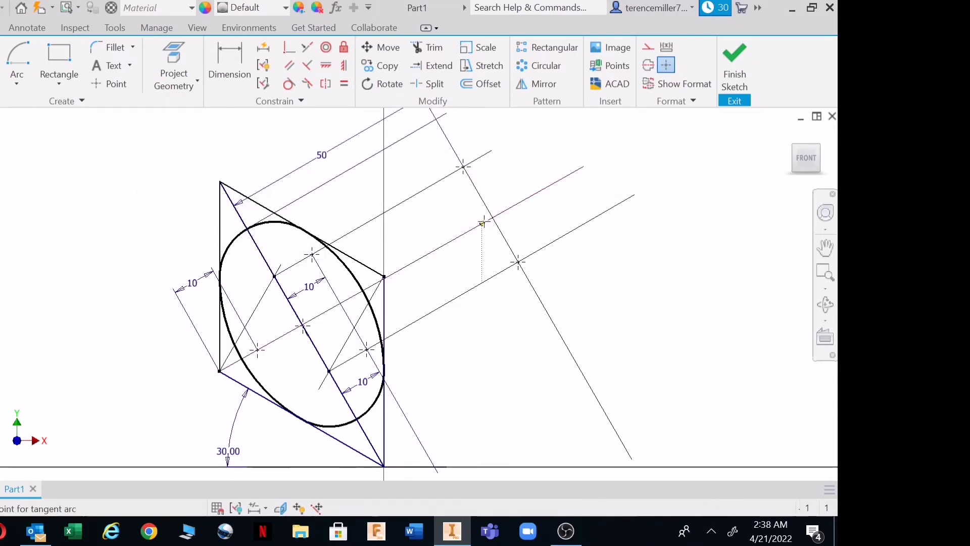
left_click(360, 417)
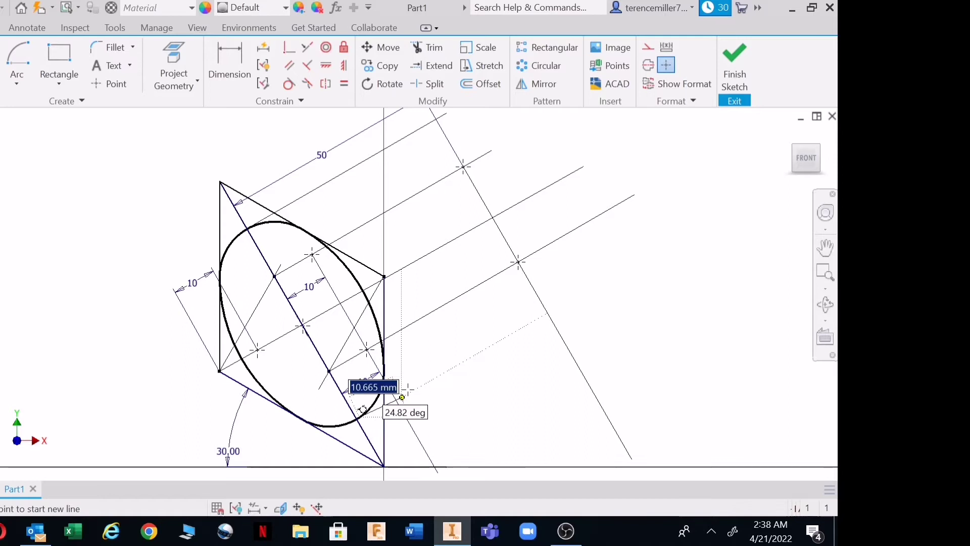
left_click(576, 297)
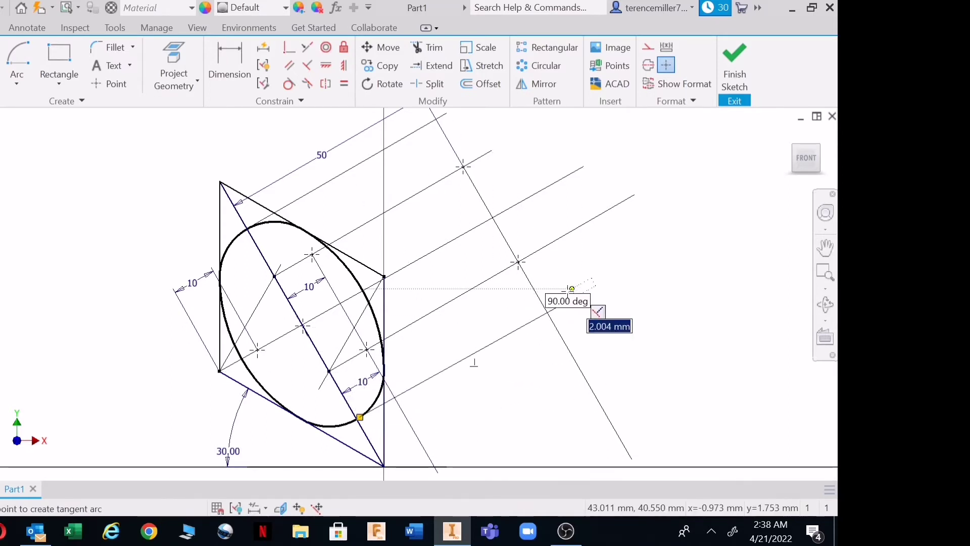
key("Escape")
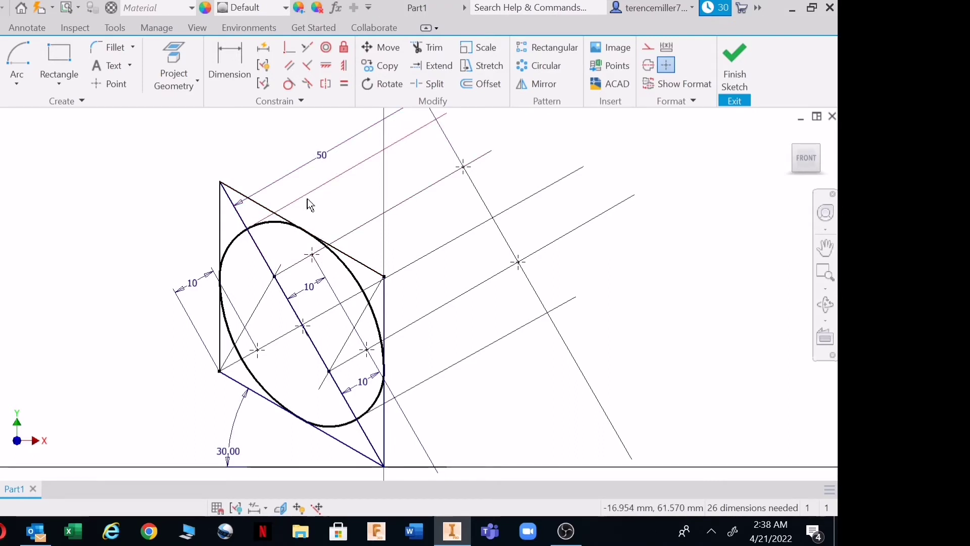
- With Center Point Arc, draw the small top arc and a radius-10 arc at the lower-right point
left_click(17, 60)
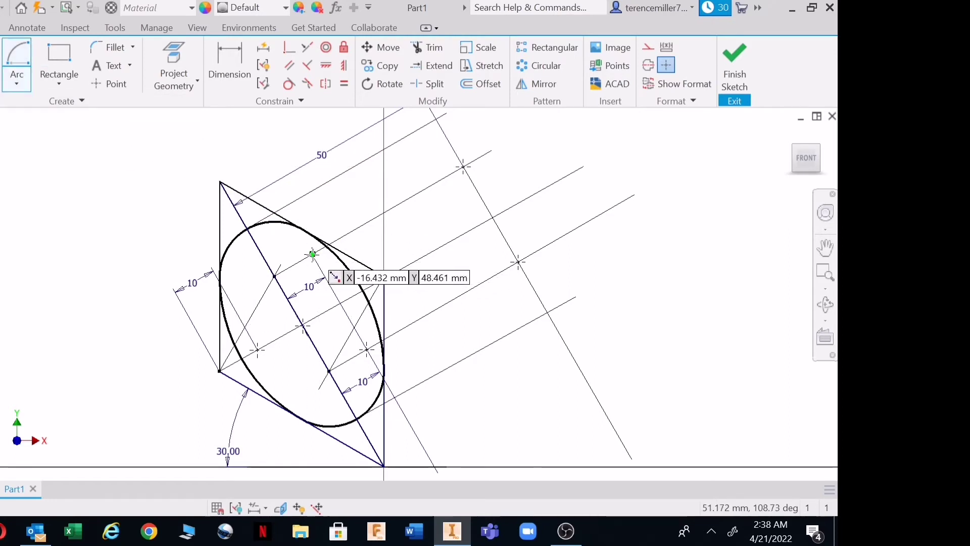
left_click(312, 253)
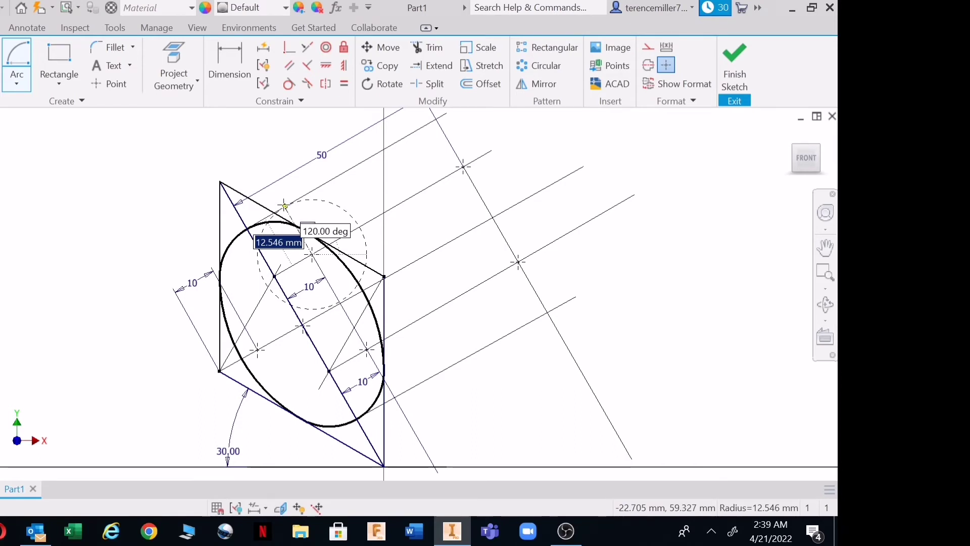
left_click(284, 206)
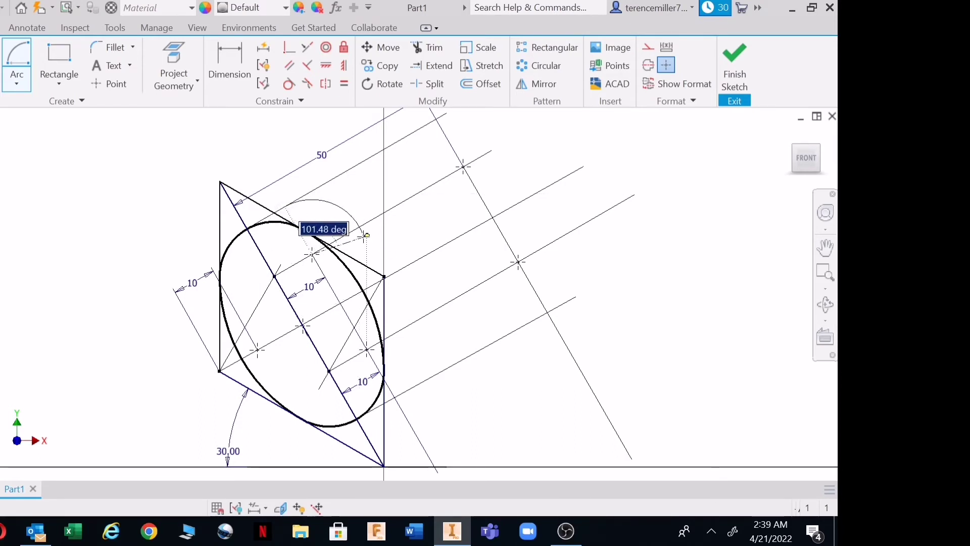
left_click(365, 247)
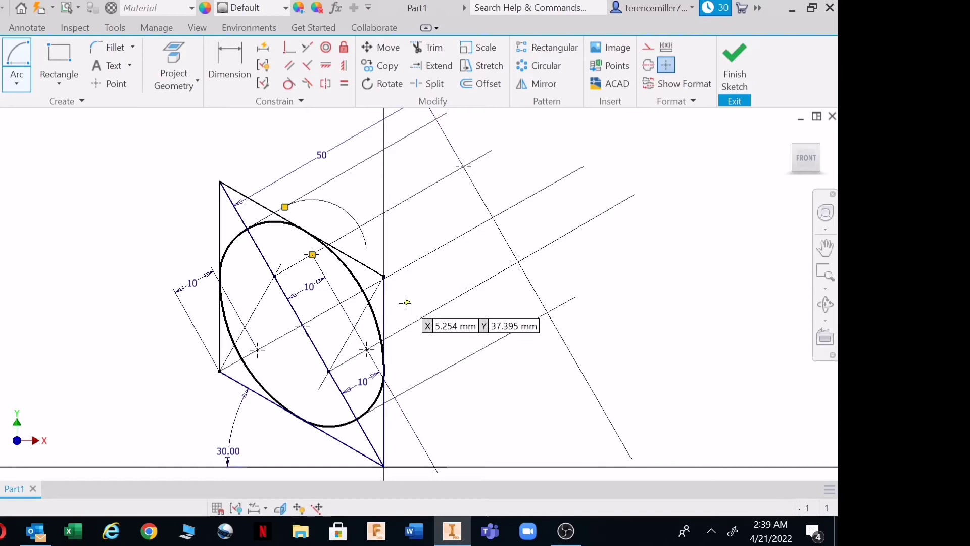
left_click(368, 349)
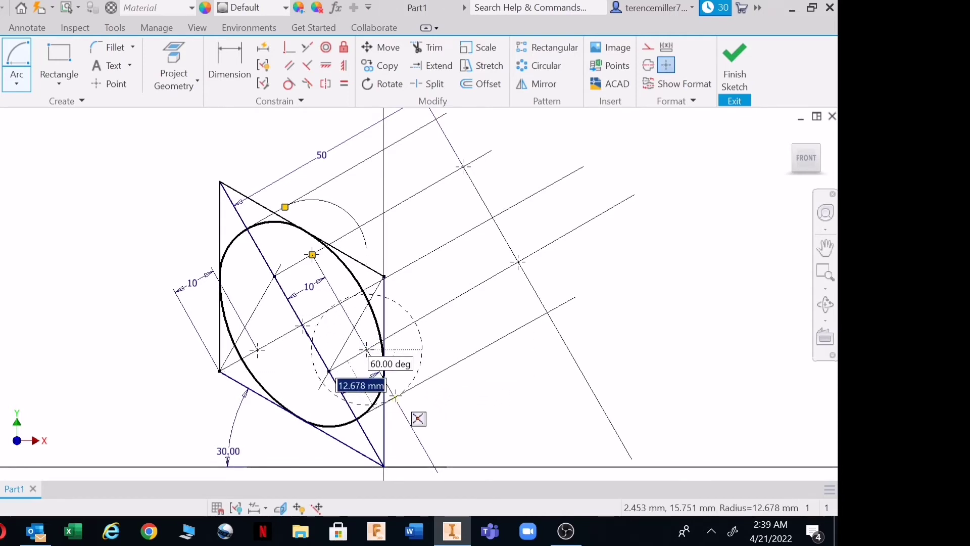
type("10")
key("Return")
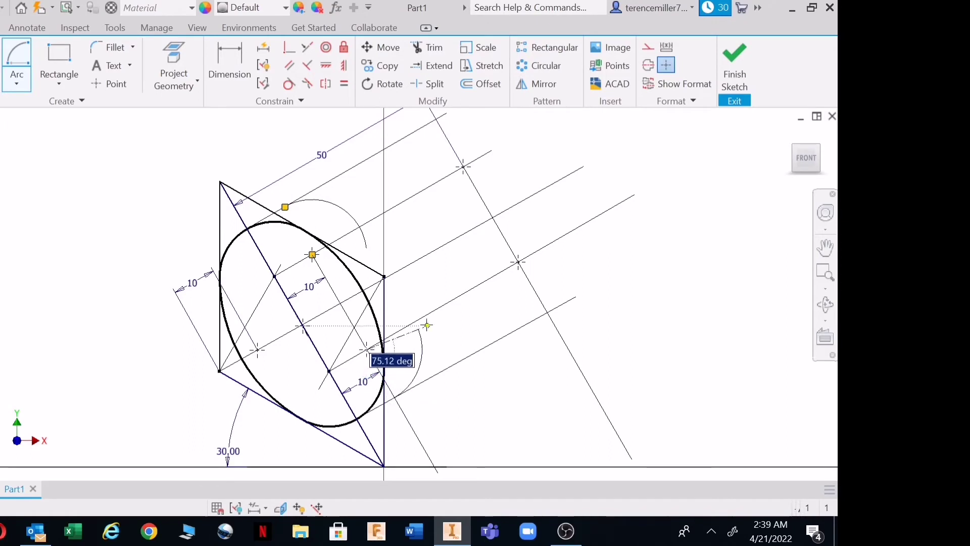
left_click(405, 303)
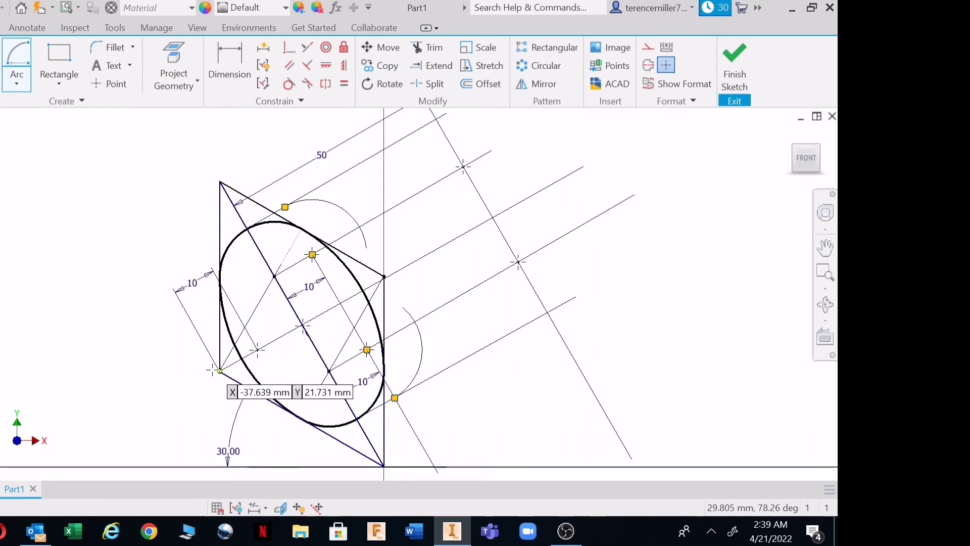
- Draw the large arc centred on the left point, from the top arc's end to the lower-right arc's end
left_click(257, 350)
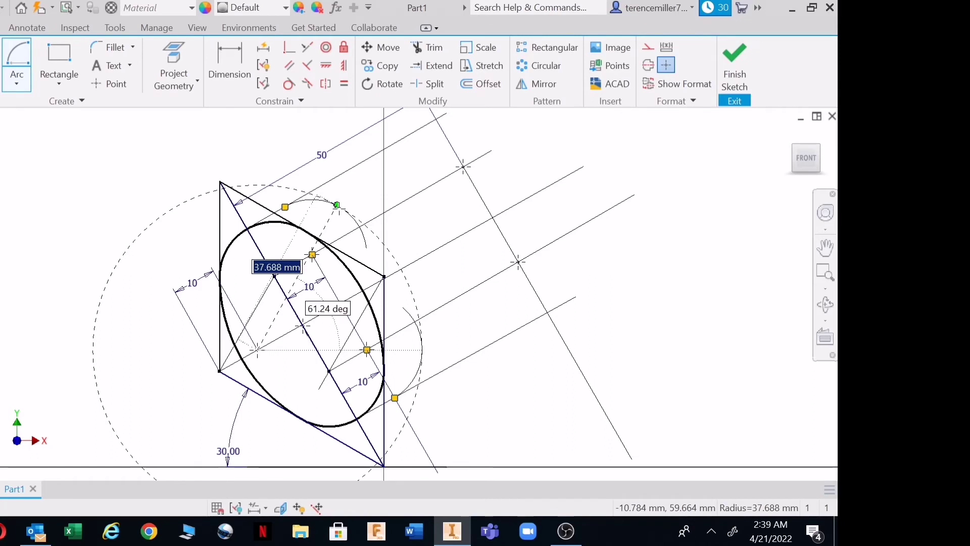
left_click(347, 209)
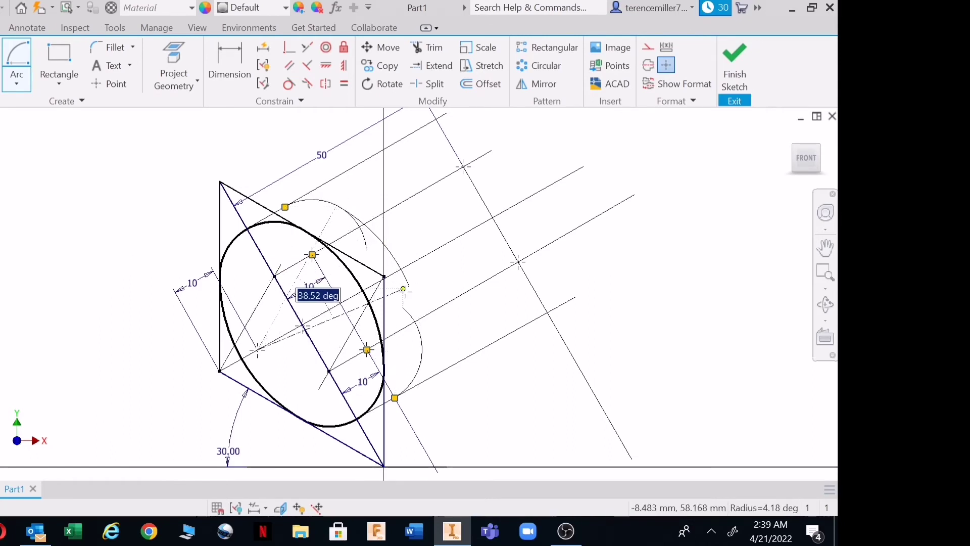
left_click(424, 348)
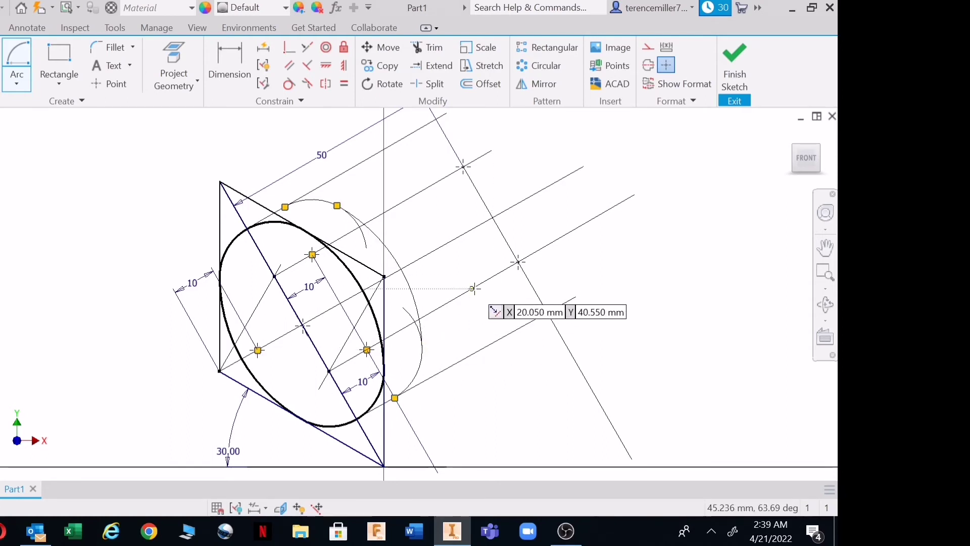
- Set the line weight to 2.01 mm and trace the large right-side arc
left_click(677, 101)
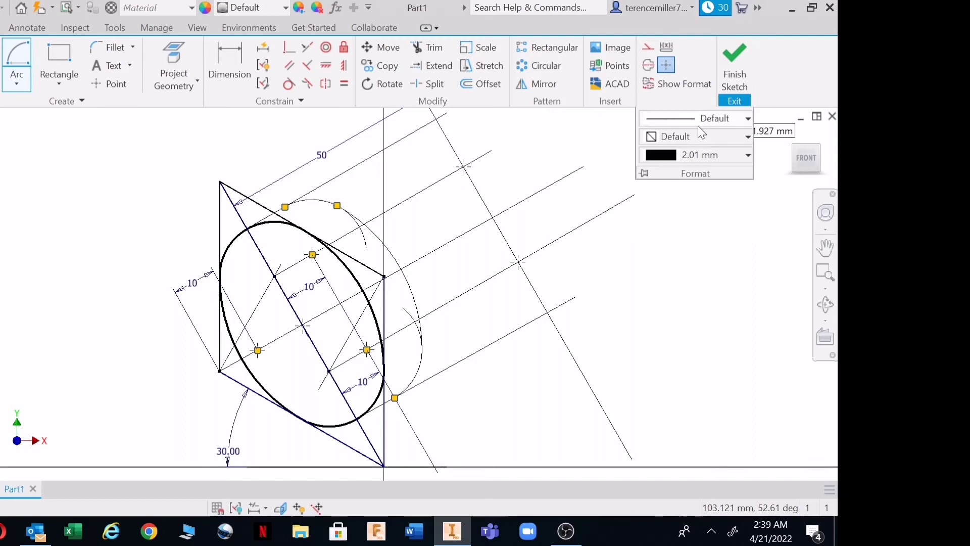
left_click(699, 155)
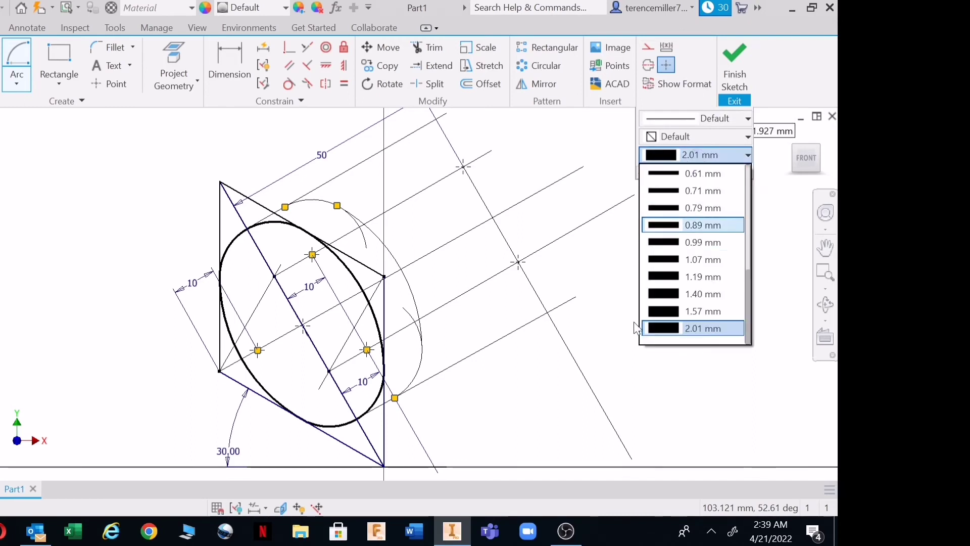
left_click(663, 328)
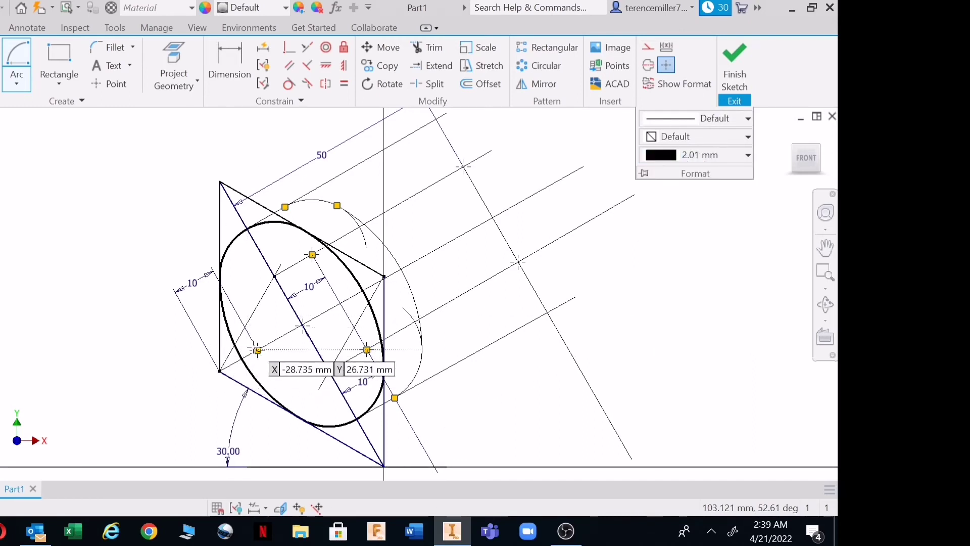
left_click(257, 349)
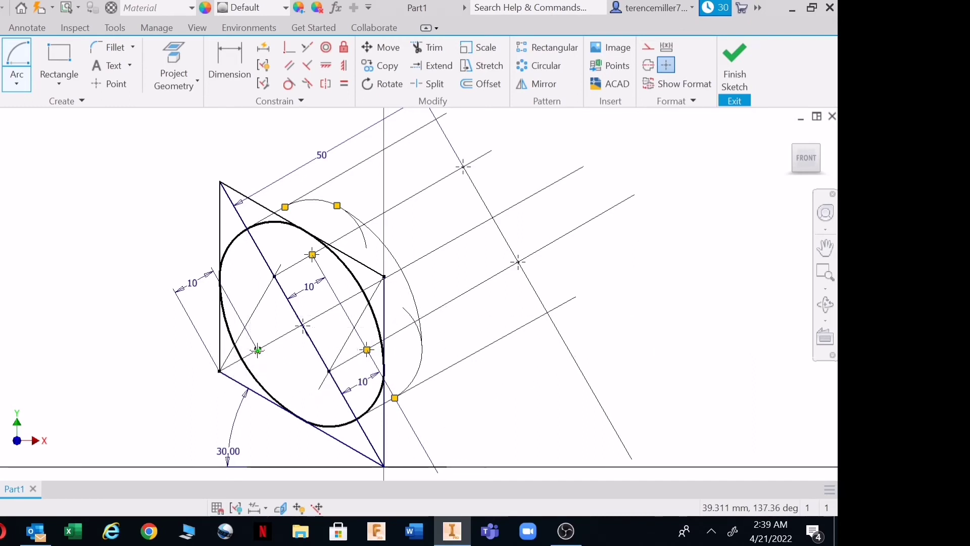
left_click(338, 205)
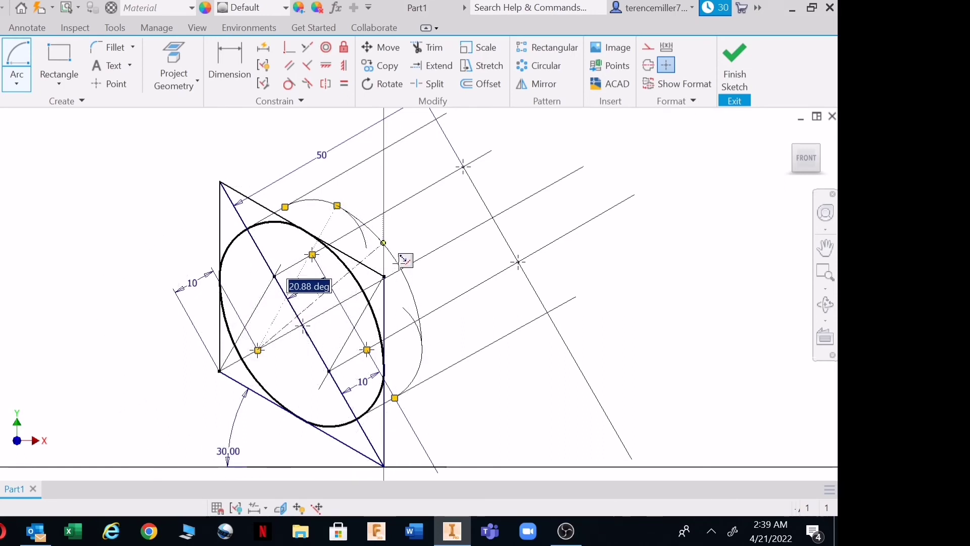
left_click(423, 345)
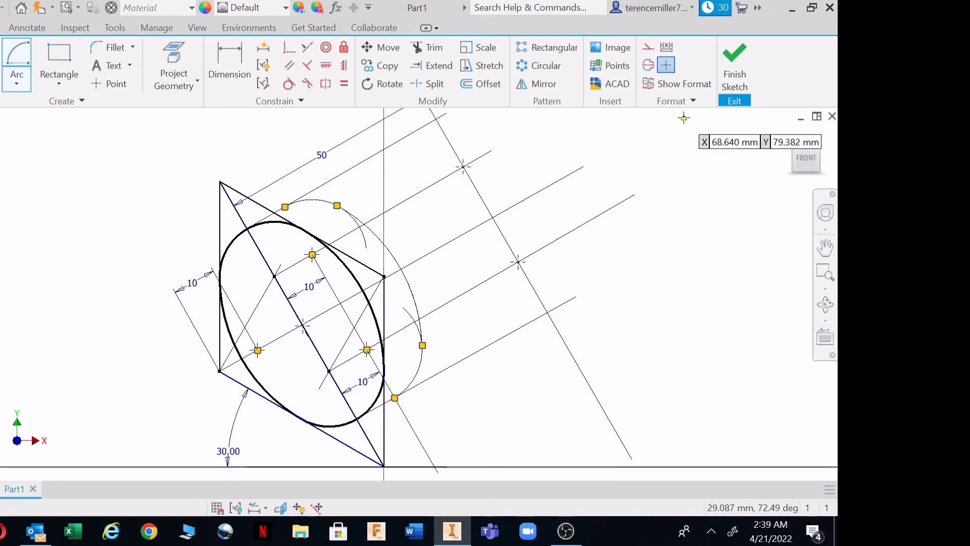
- Reapply the 2.01 mm line weight and redraw the large arc from the top to the right endpoint
left_click(682, 101)
left_click(678, 156)
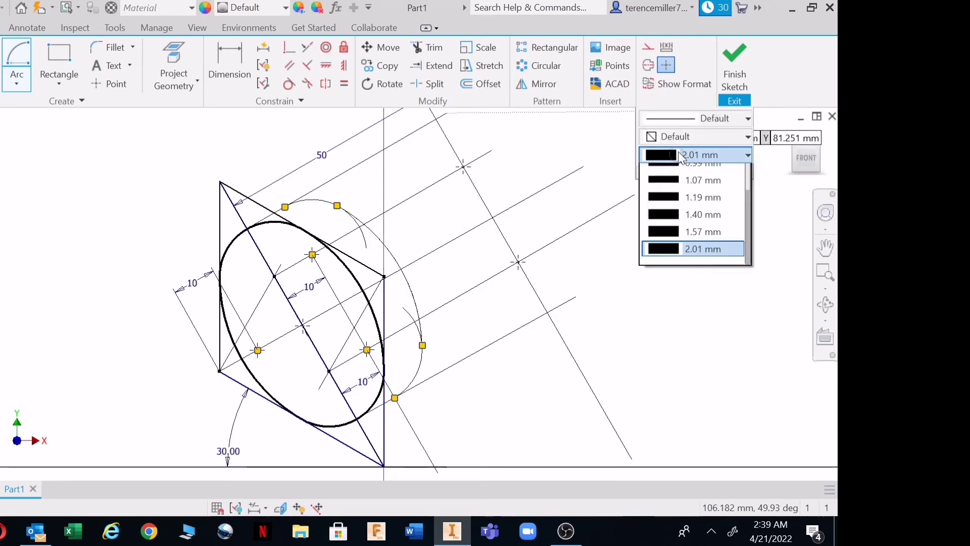
left_click(657, 326)
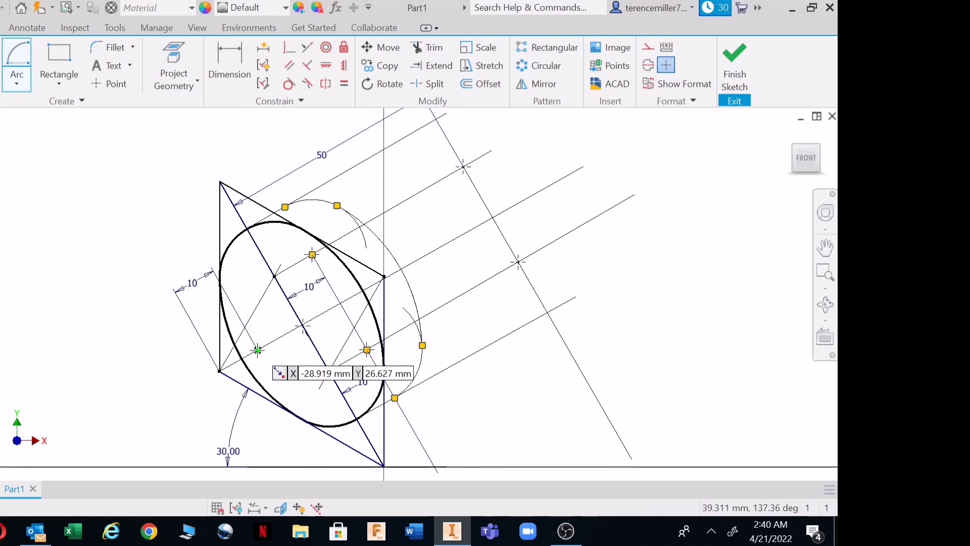
left_click(258, 350)
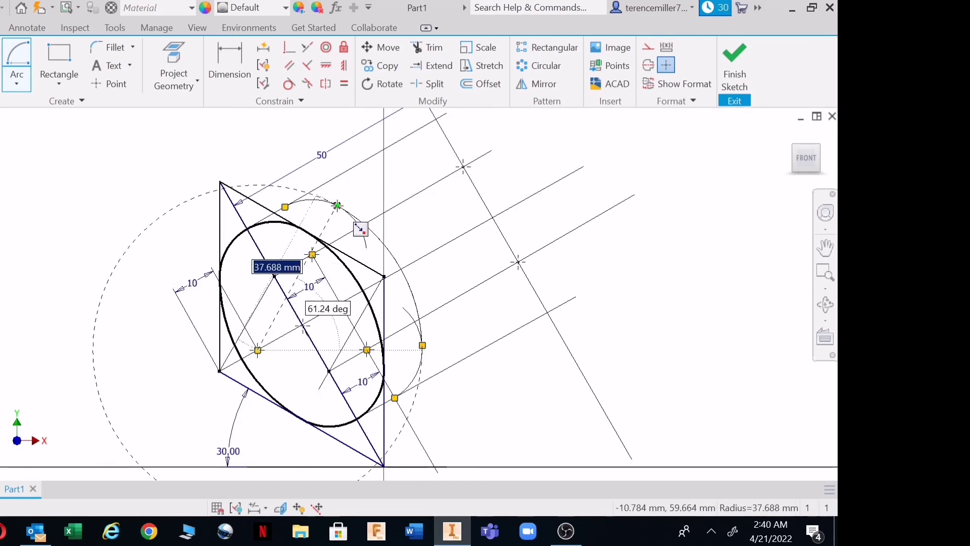
left_click(337, 205)
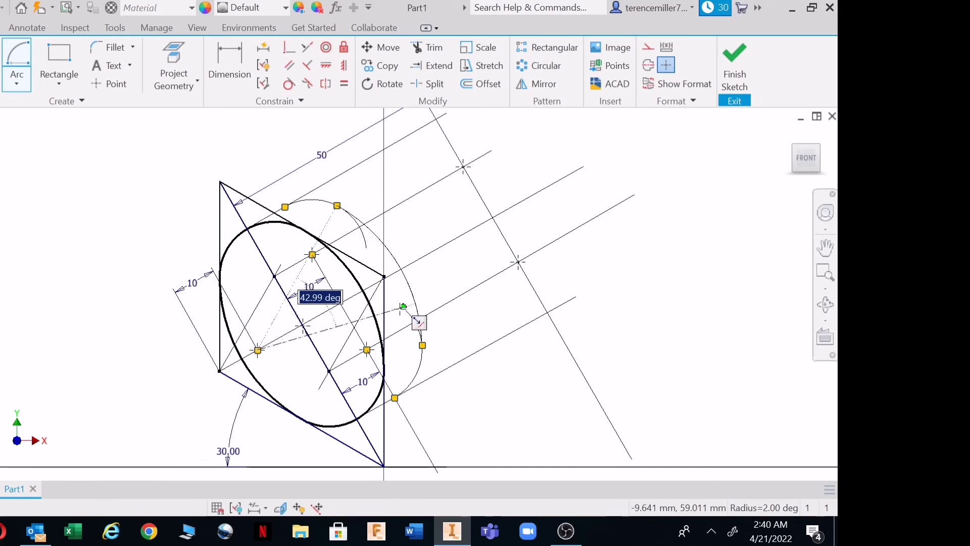
left_click(423, 345)
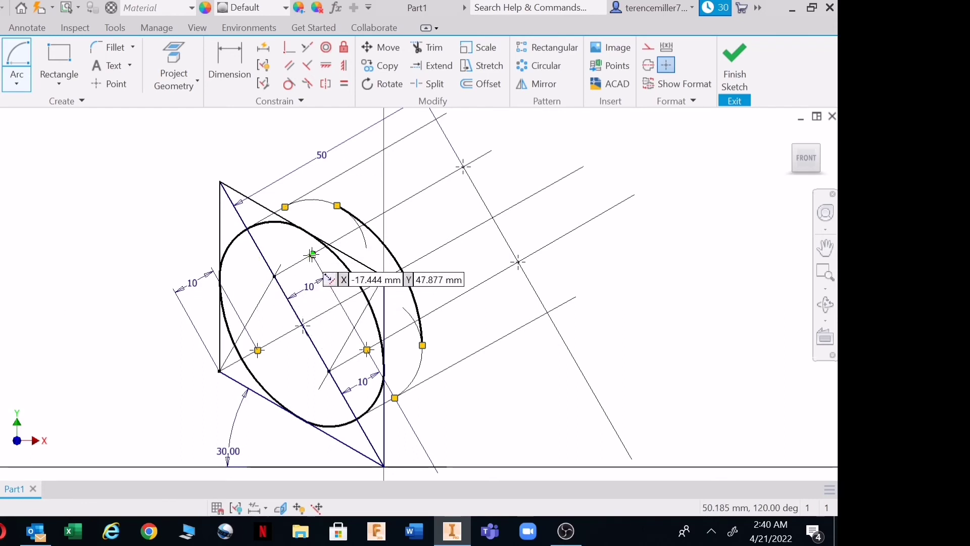
- Redraw the small top arc and the lower-right arc in the heavy line weight
left_click(313, 254)
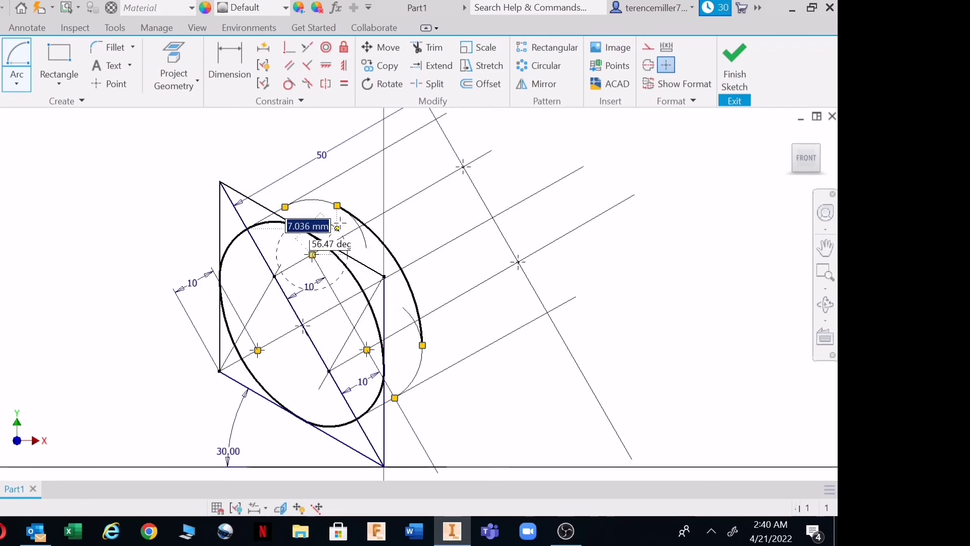
left_click(337, 205)
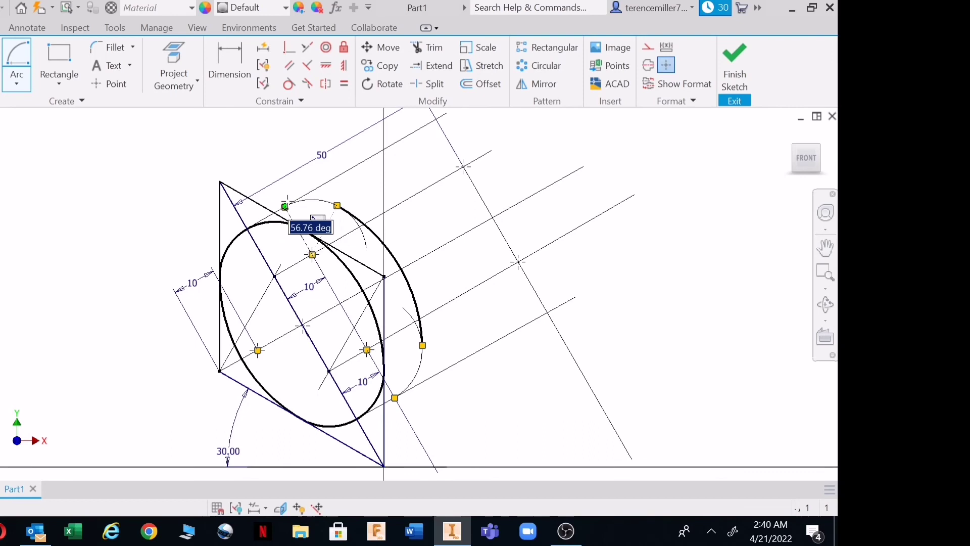
left_click(285, 206)
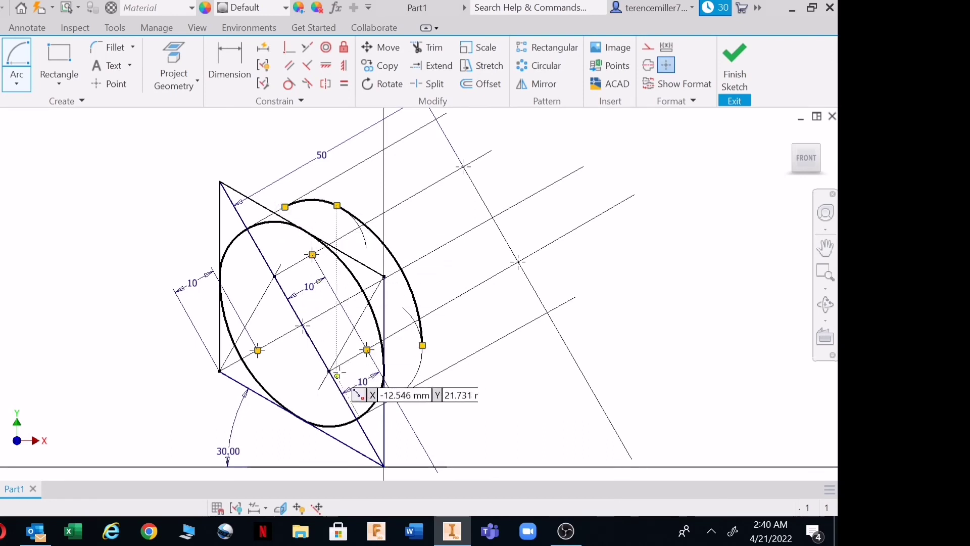
left_click(368, 350)
left_click(395, 398)
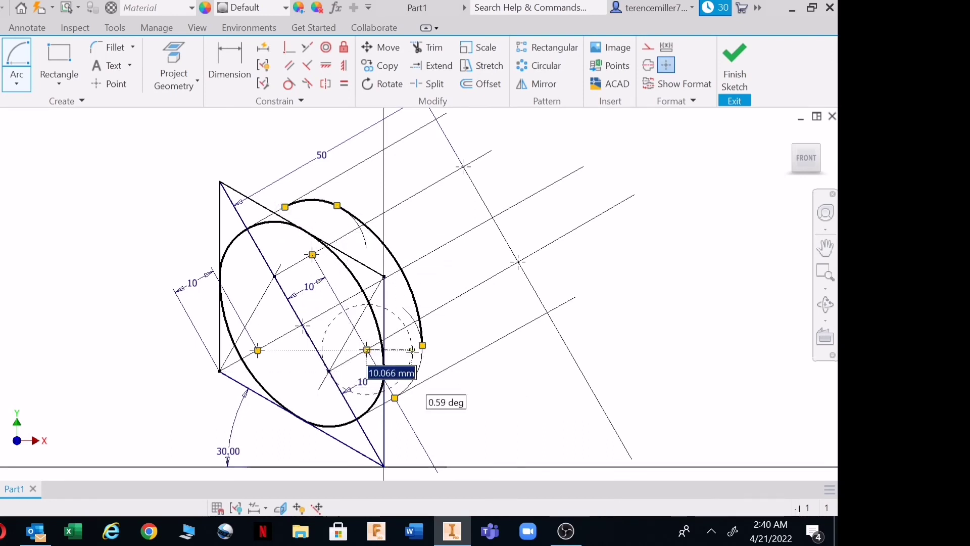
left_click(395, 397)
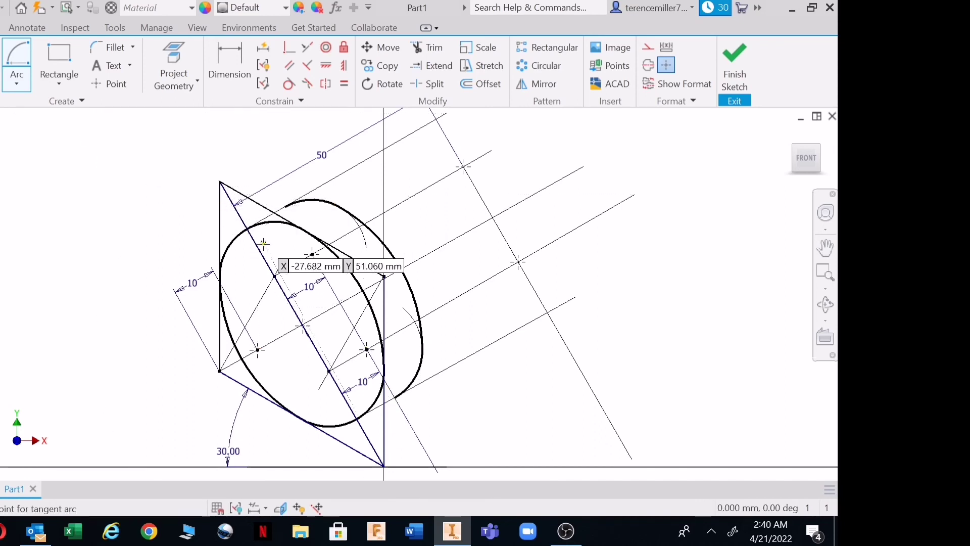
- Draw the top and bottom tangent lines linking the front ellipse to the offset ellipse
left_click(247, 229)
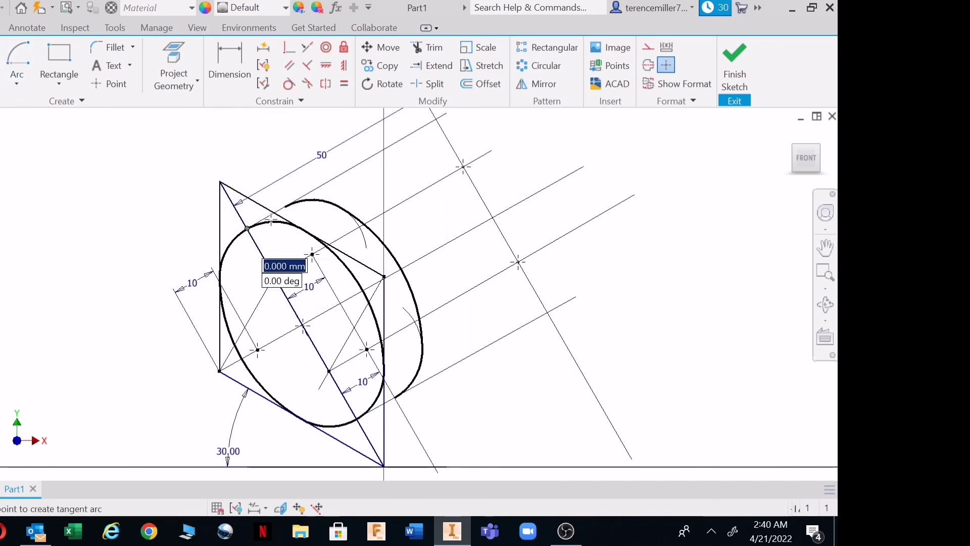
left_click(286, 207)
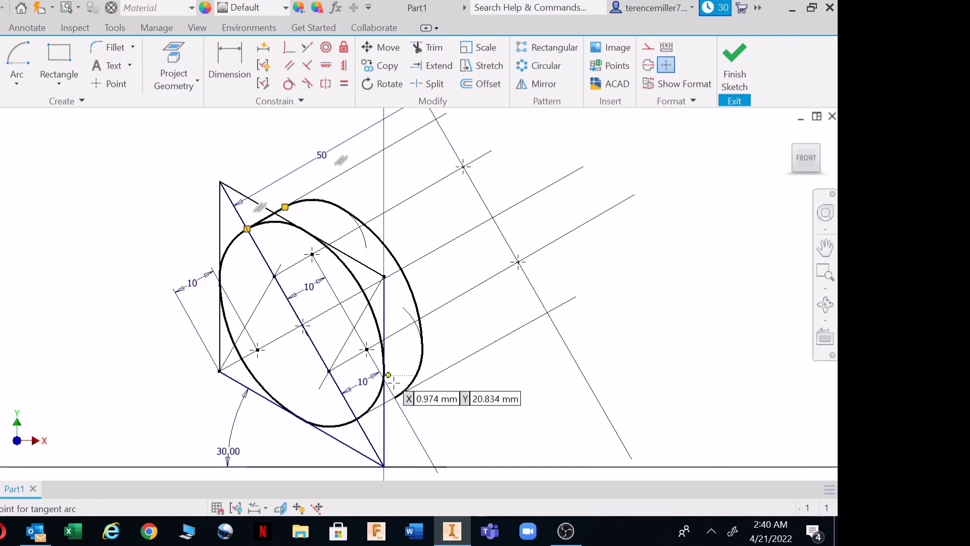
left_click(360, 416)
left_click(396, 397)
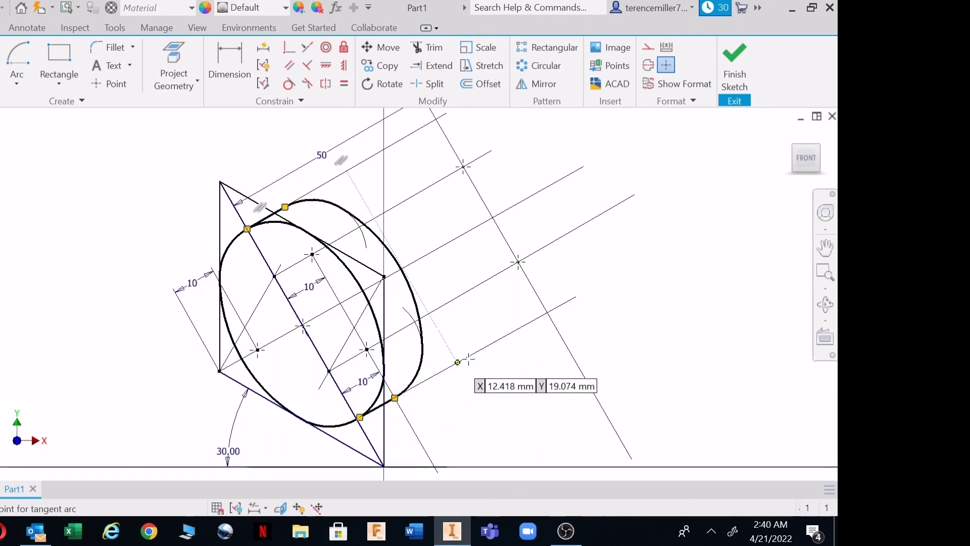